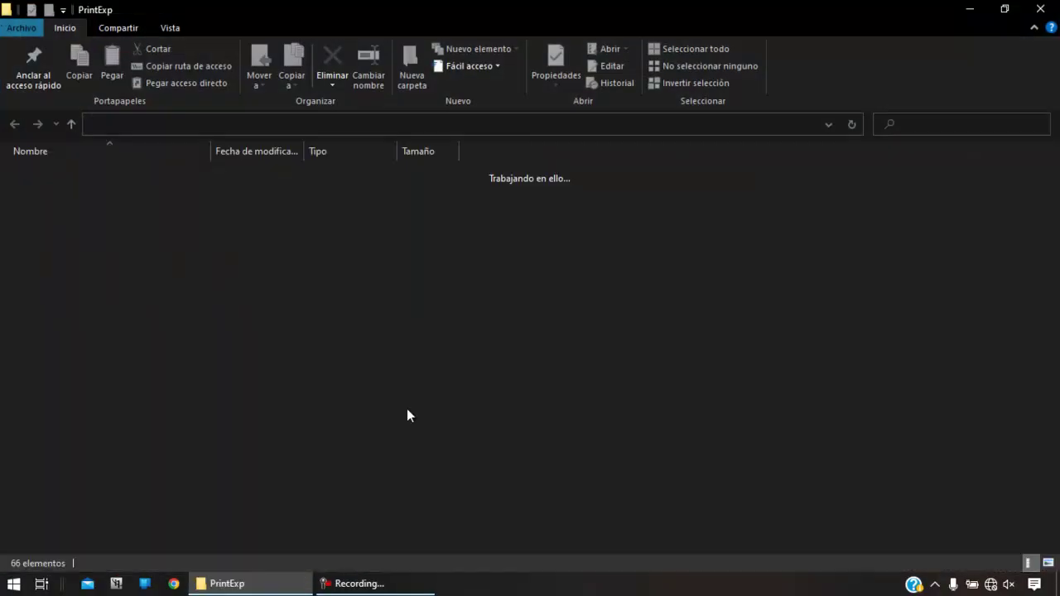
# - Back up the cfg folder from the PrintExp program folder into the desktop INSTALACIÓN folder and check the copy's contents
pyautogui.scroll(4, 315, 410)
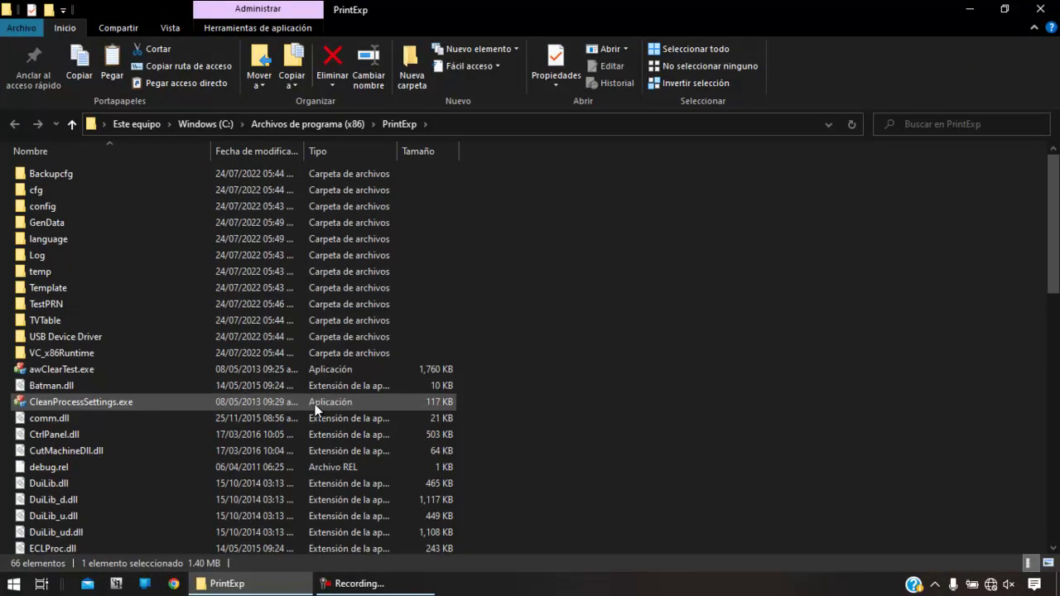
pyautogui.click(45, 192)
pyautogui.rightClick(54, 188)
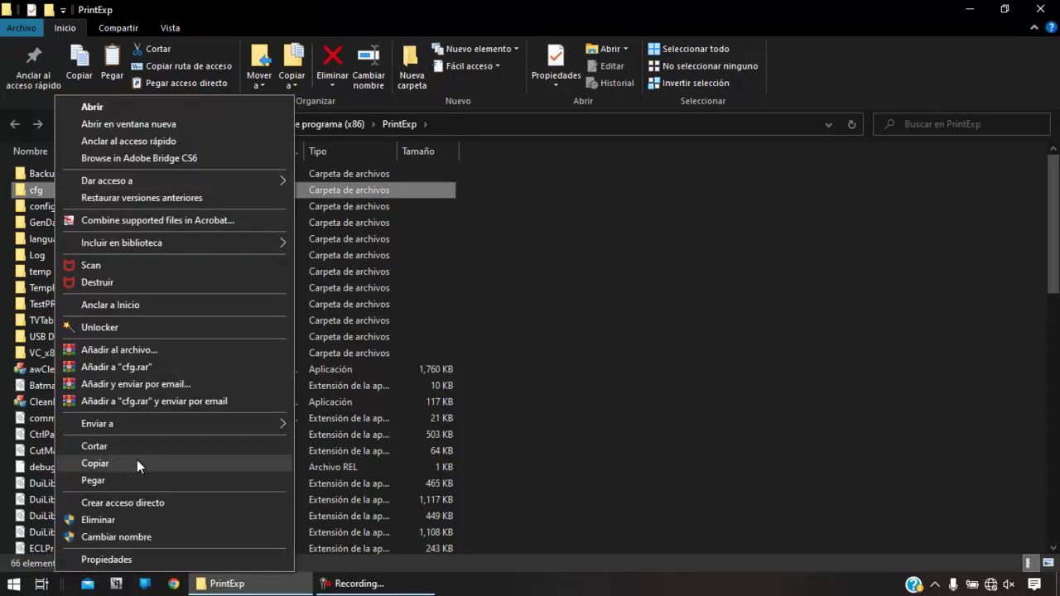
pyautogui.click(137, 462)
pyautogui.click(212, 584)
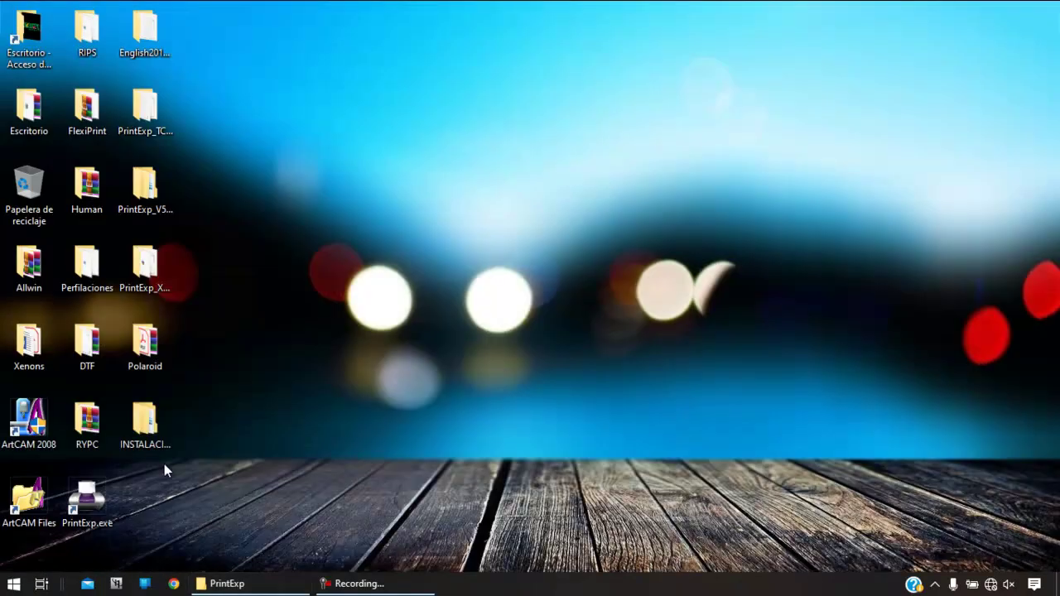
pyautogui.doubleClick(145, 423)
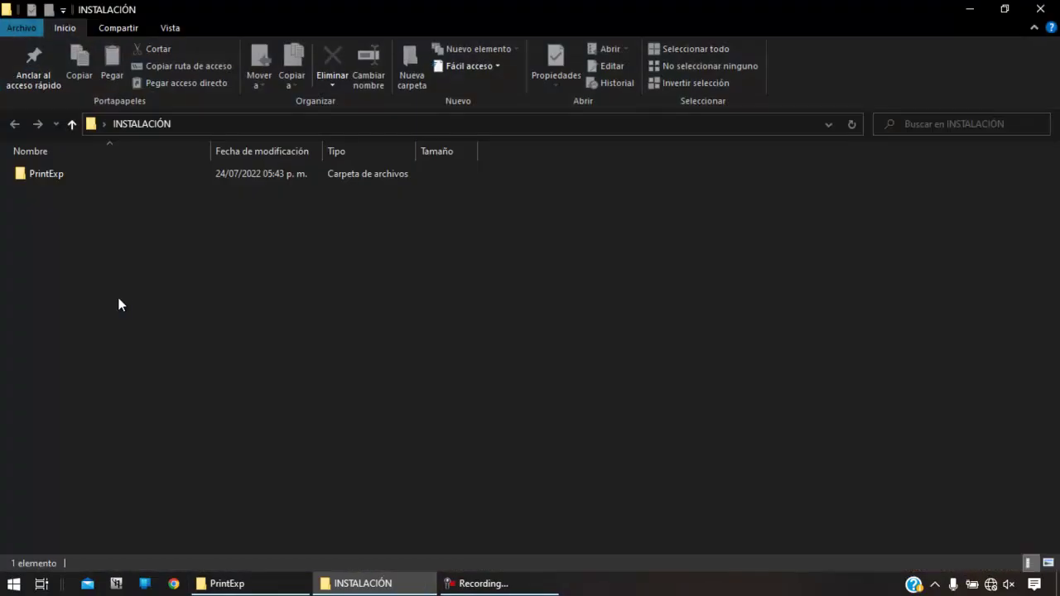
pyautogui.rightClick(67, 227)
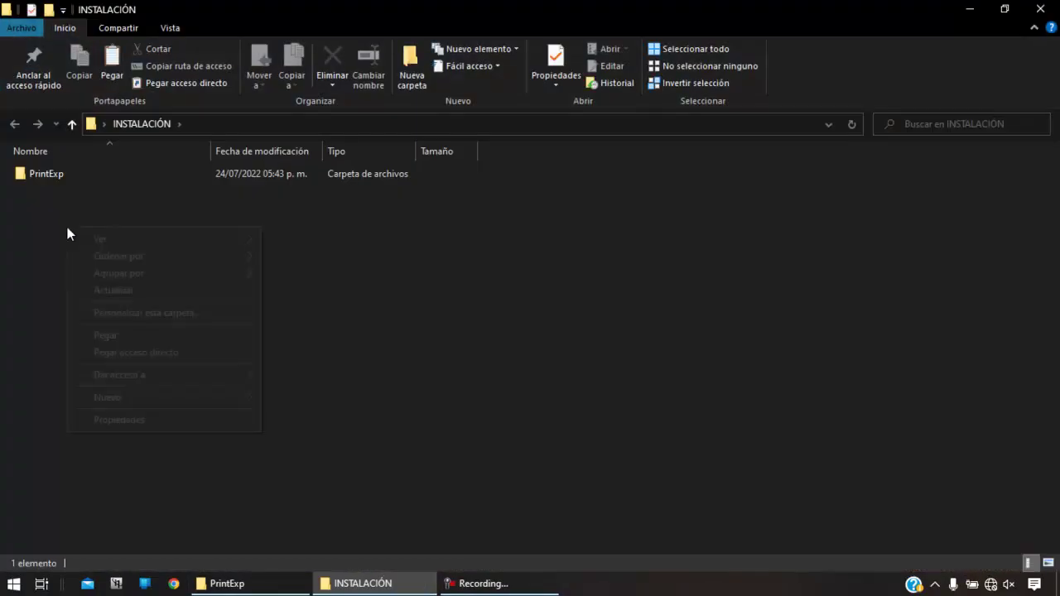
pyautogui.click(88, 333)
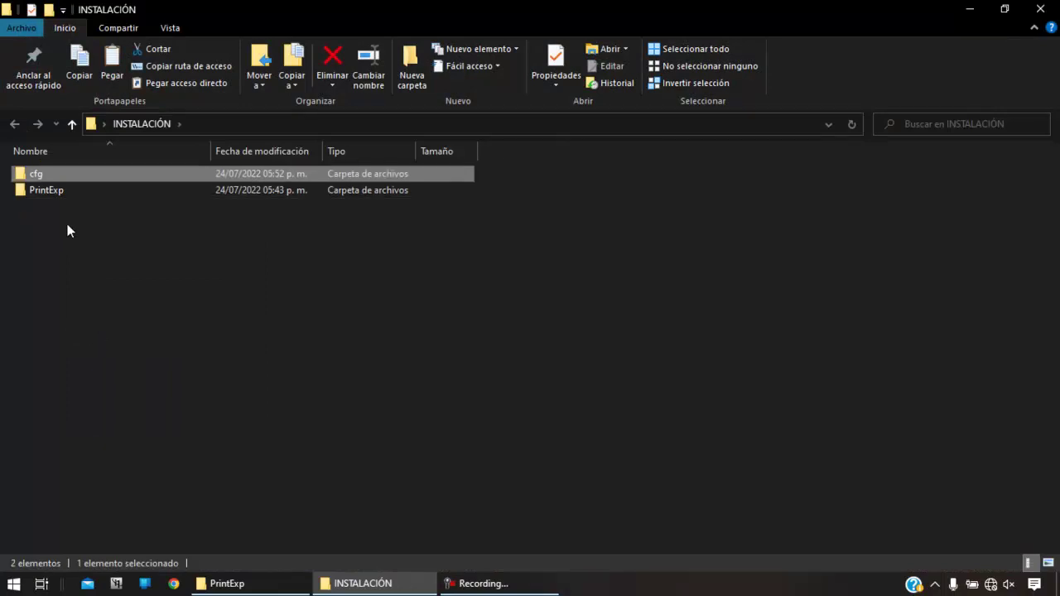
pyautogui.doubleClick(45, 174)
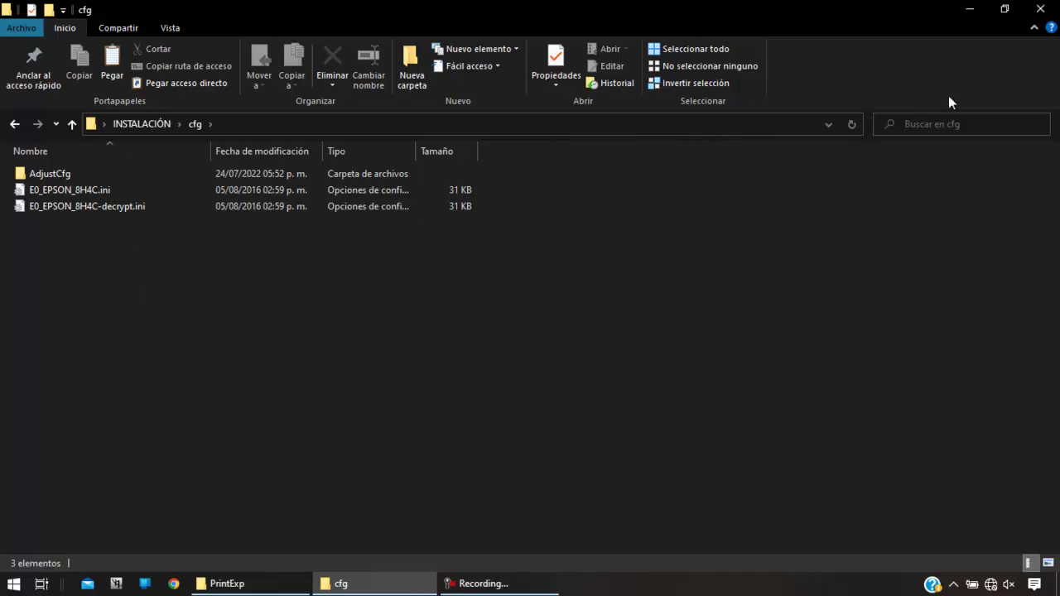
pyautogui.click(1042, 10)
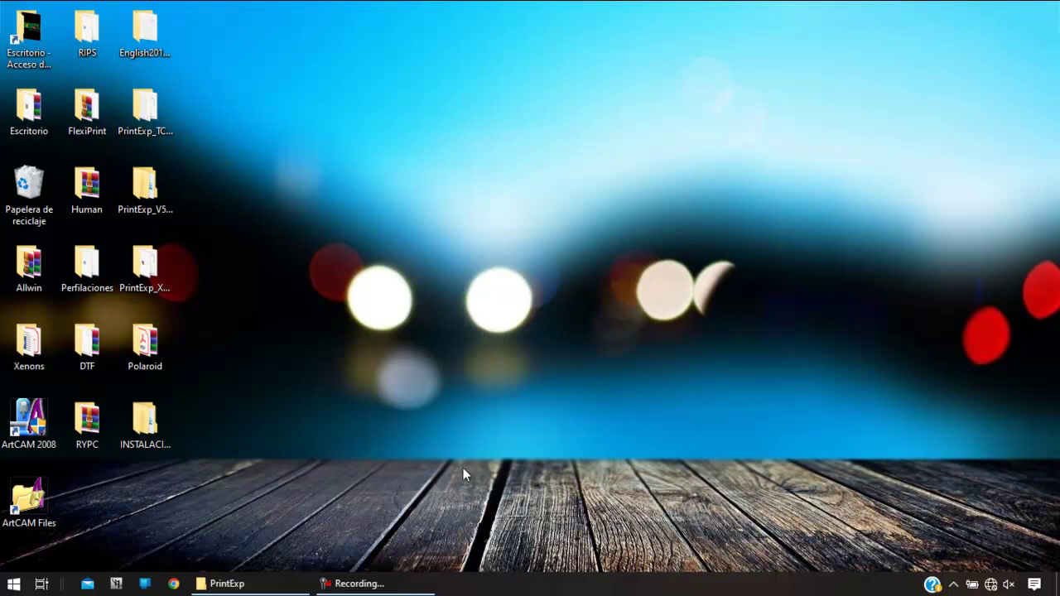
# - Launch the PrintExp_DX5_CN_1.1BLD1001.5.exe installer from INSTALACIÓN's PrintExp folder with English as the setup language
pyautogui.click(156, 437)
pyautogui.doubleClick(155, 436)
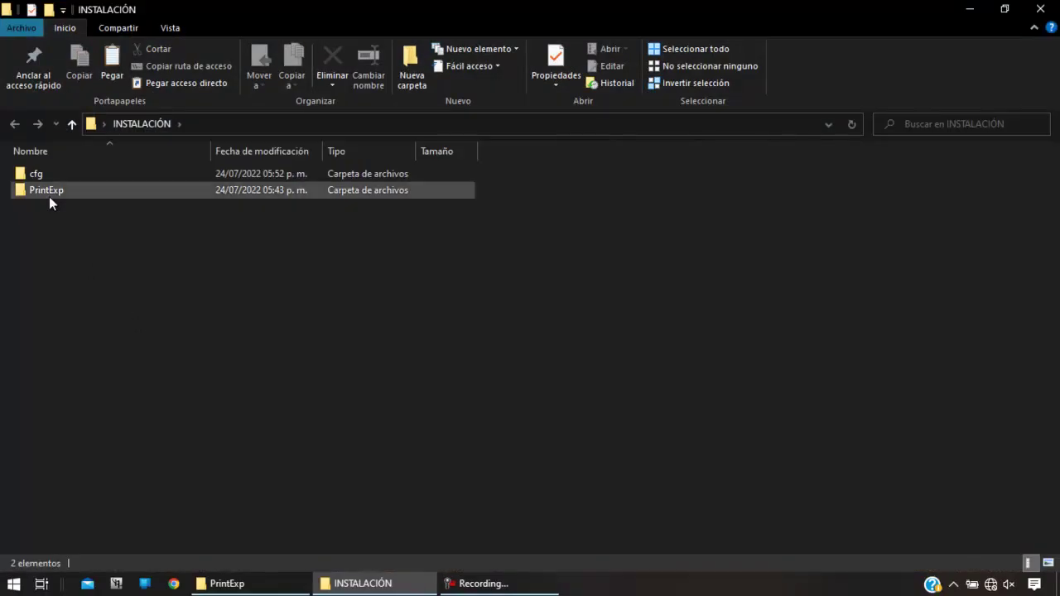
pyautogui.doubleClick(49, 195)
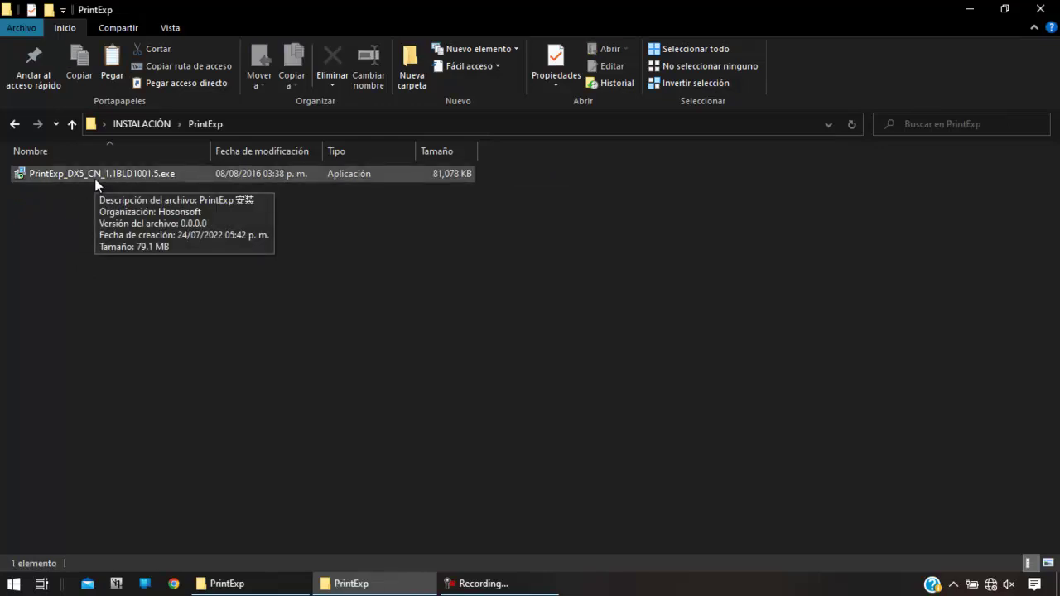
pyautogui.doubleClick(95, 178)
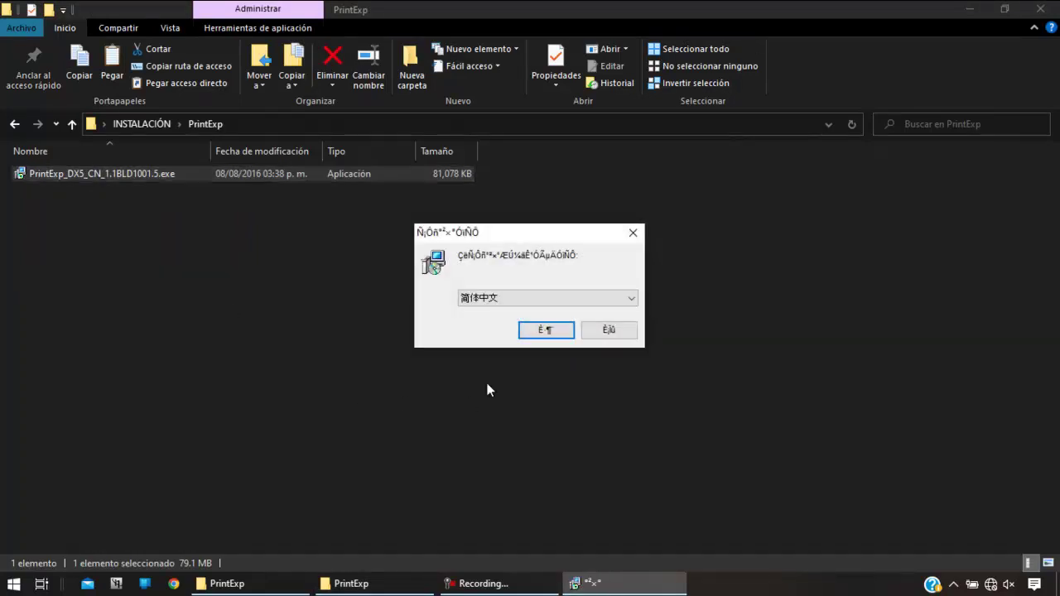
pyautogui.click(628, 303)
pyautogui.click(604, 317)
pyautogui.click(548, 331)
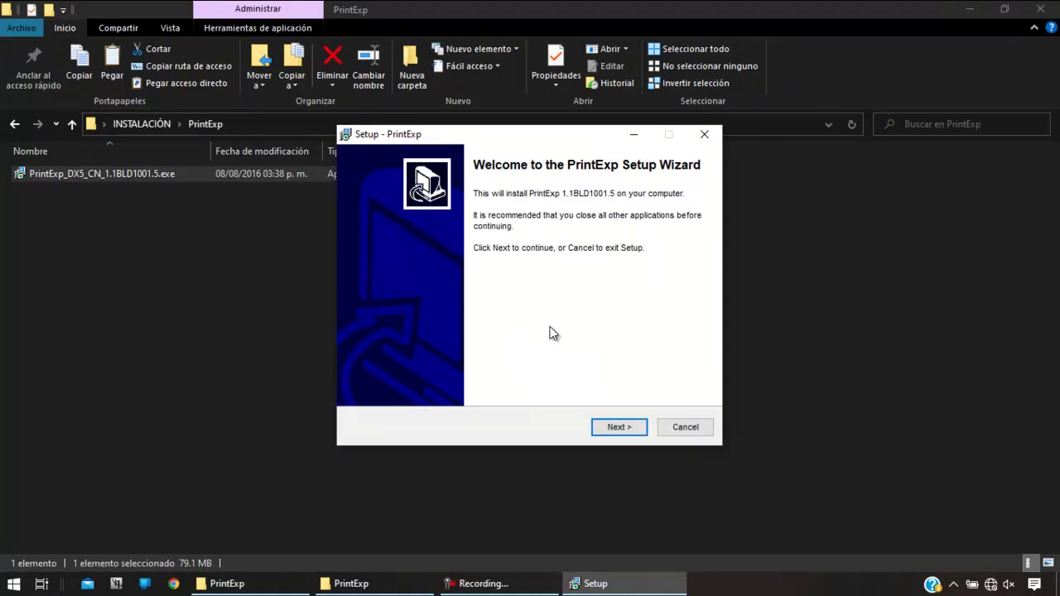
# - Install PrintExp in C:\Program Files (x86)\PrintExp with the E0 component, the PrintExp Start Menu folder, and desktop and Quick Launch icons
pyautogui.click(615, 427)
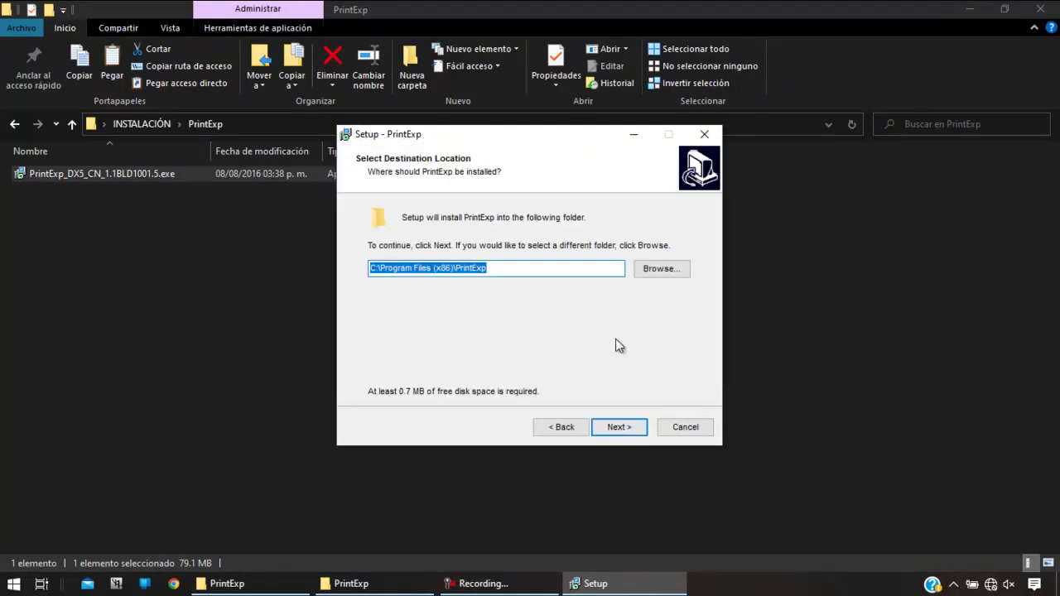
pyautogui.click(617, 434)
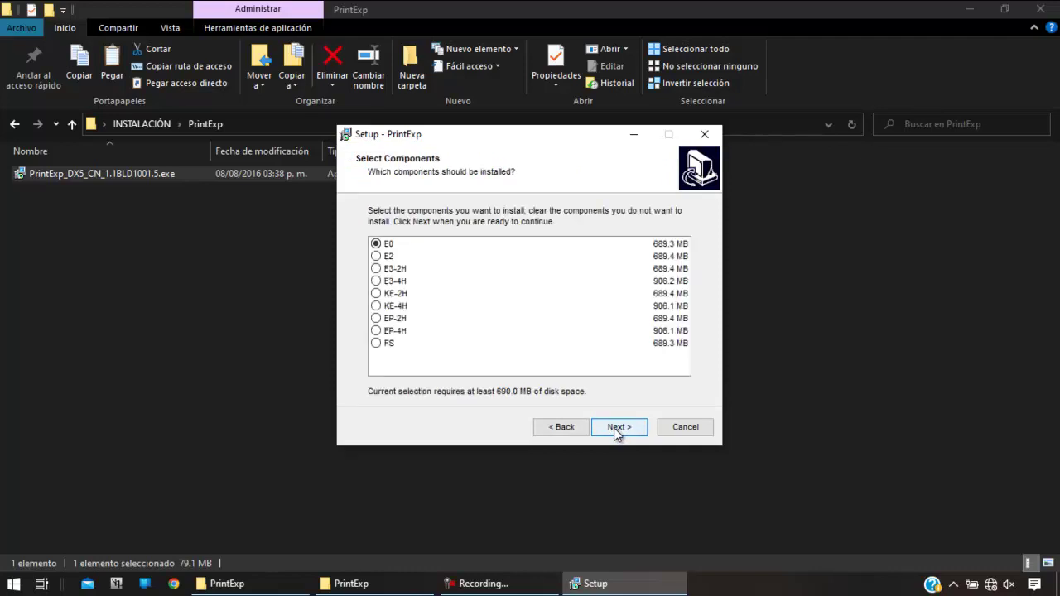
pyautogui.click(618, 427)
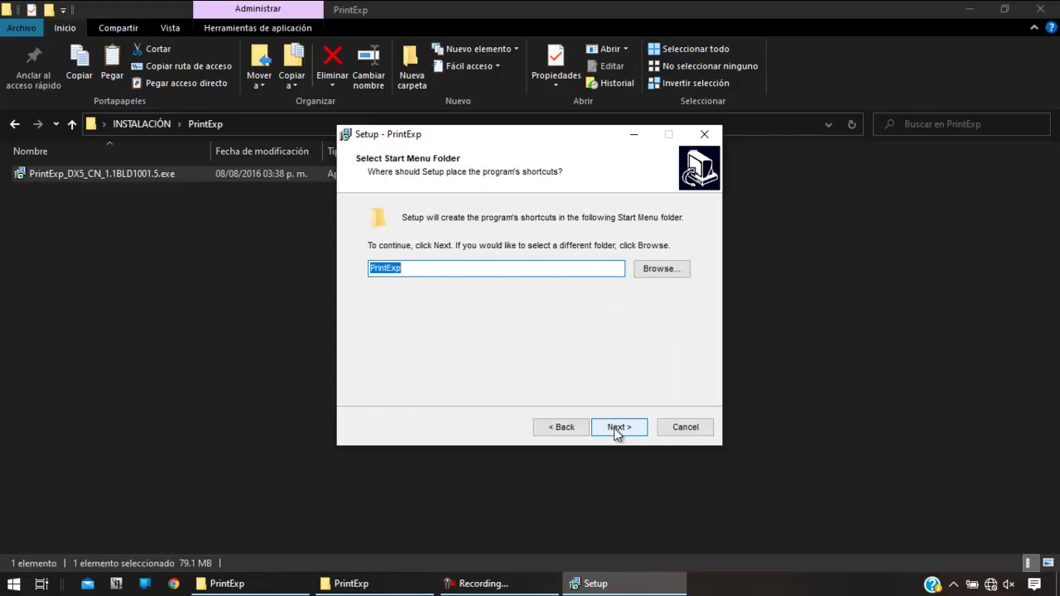
pyautogui.click(617, 429)
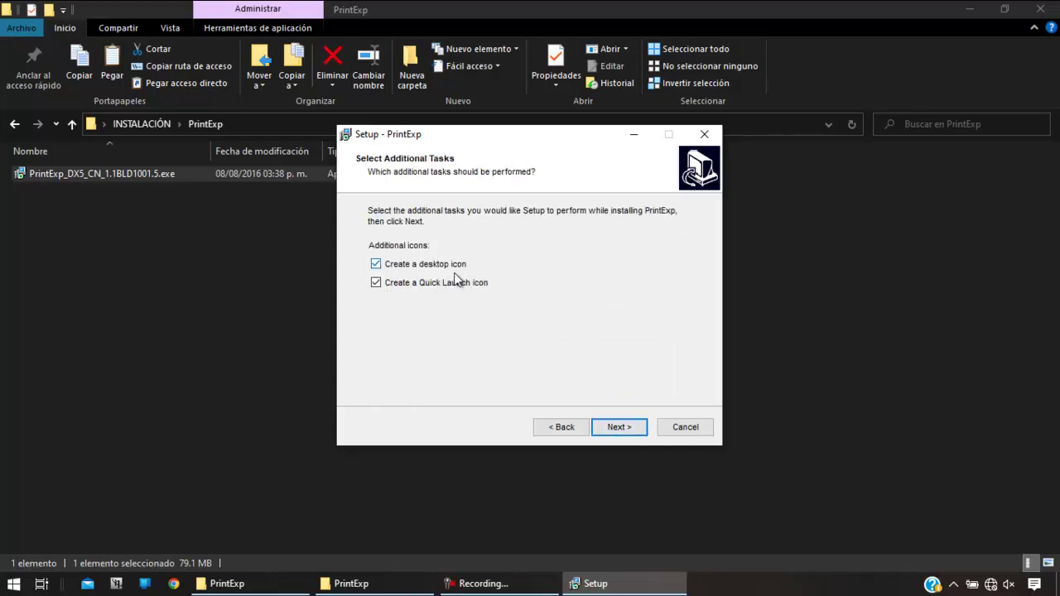
pyautogui.click(628, 429)
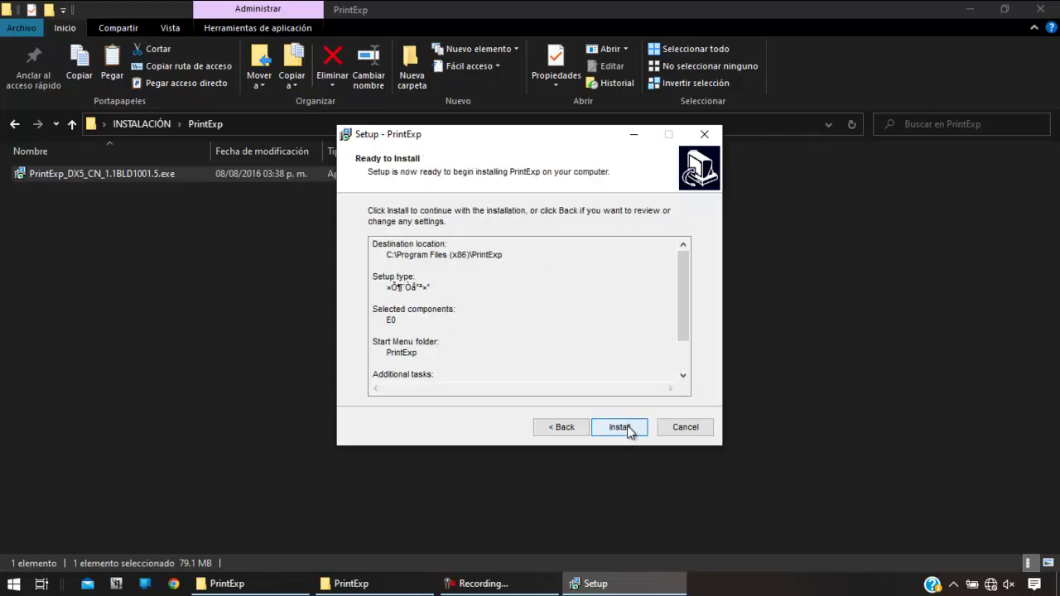
pyautogui.click(627, 427)
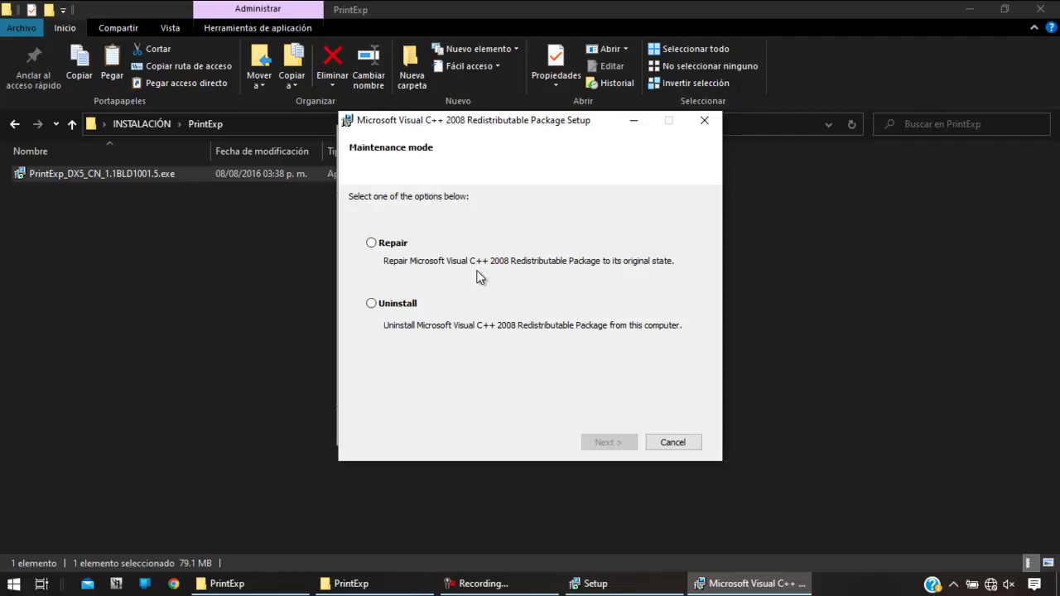
# - Repair both the Microsoft Visual C++ 2008 Redistributable Package and the Microsoft Visual C++ 2008 Redistributable
pyautogui.click(396, 249)
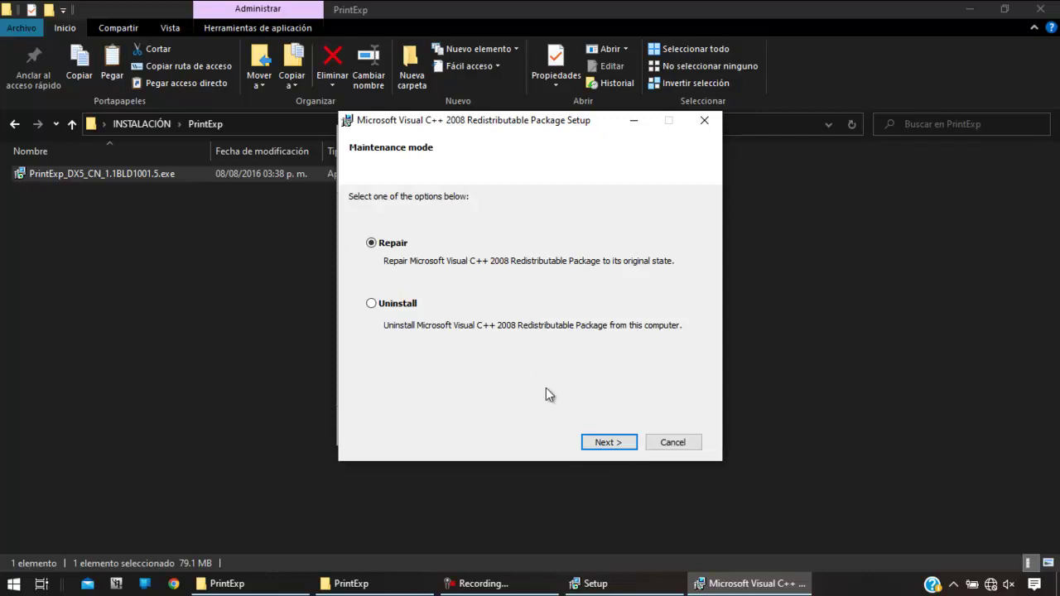
pyautogui.click(601, 442)
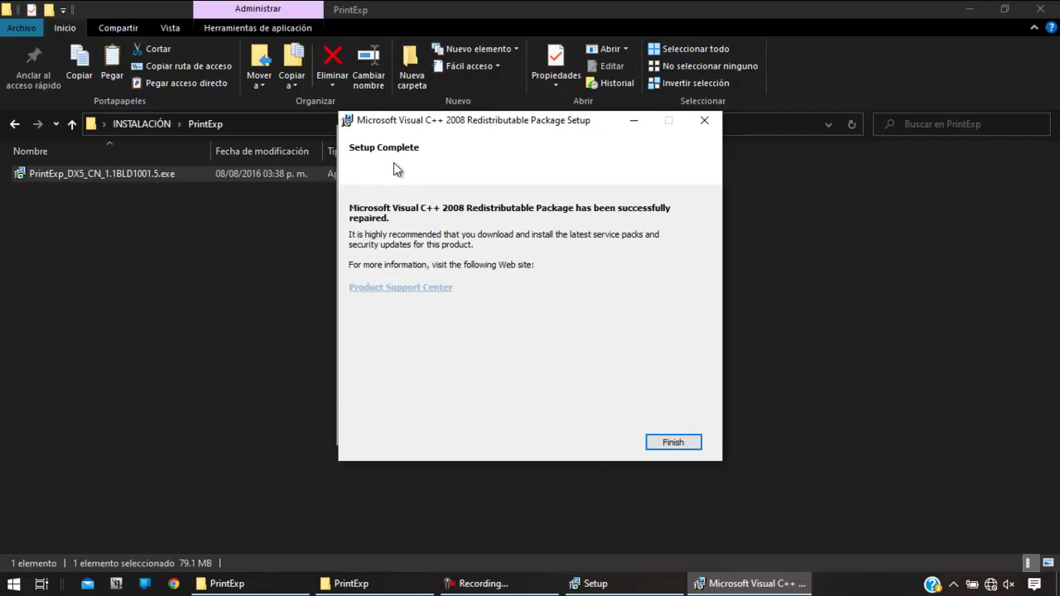
pyautogui.click(667, 441)
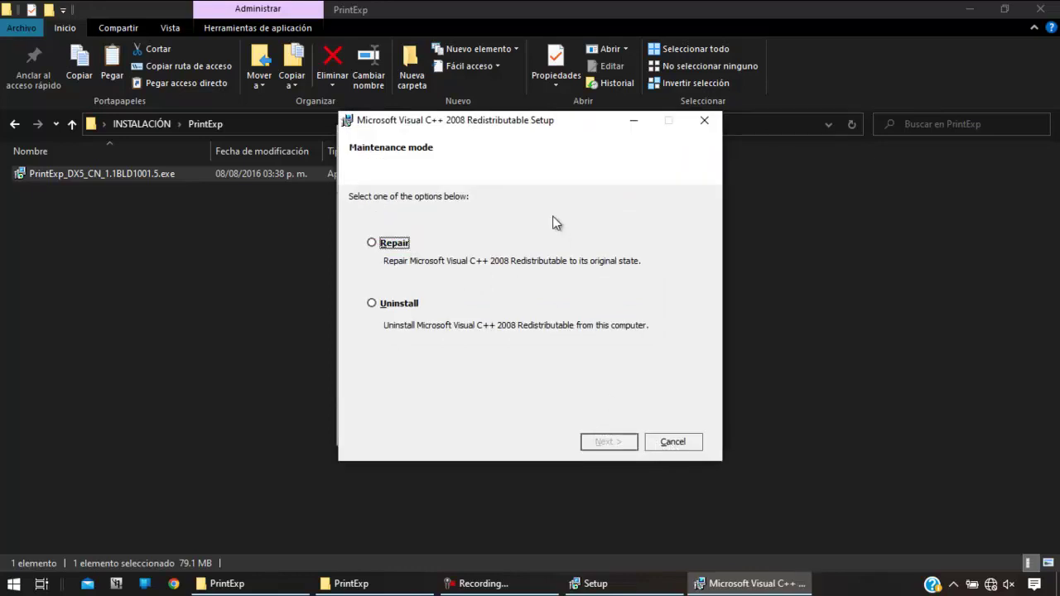
pyautogui.click(394, 246)
pyautogui.click(596, 442)
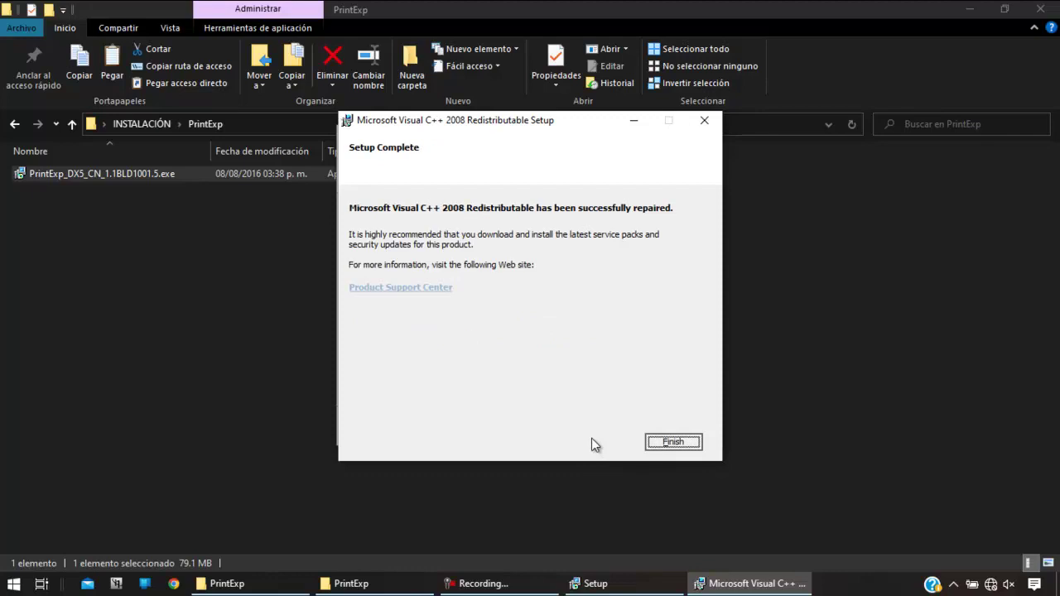
pyautogui.click(655, 442)
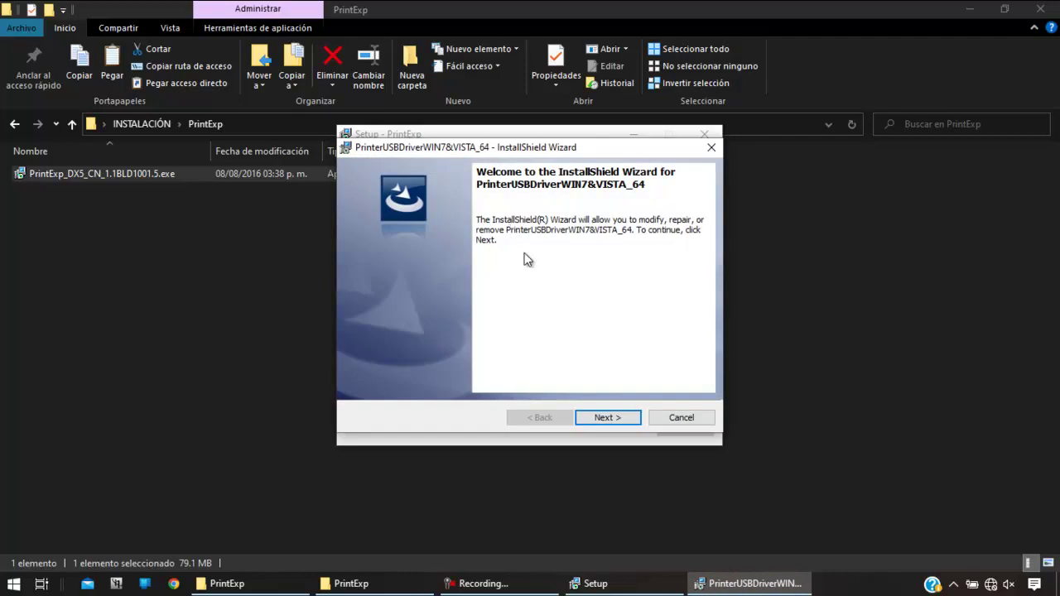
# - Repair the PrinterUSBDriverWIN7&VISTA_64 driver and finish the PrintExp setup
pyautogui.click(609, 418)
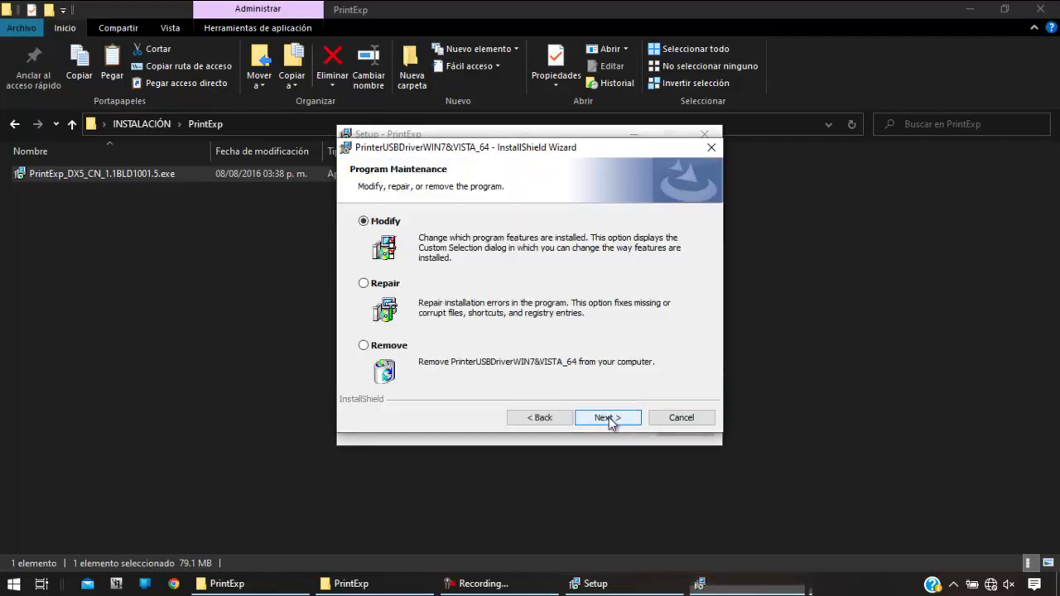
pyautogui.click(374, 286)
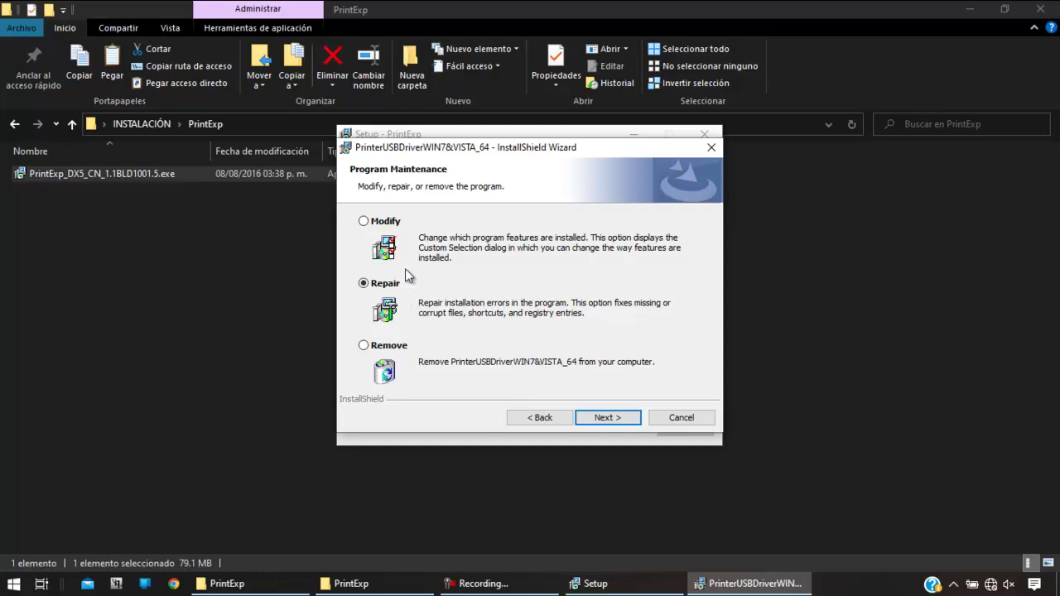
pyautogui.click(609, 419)
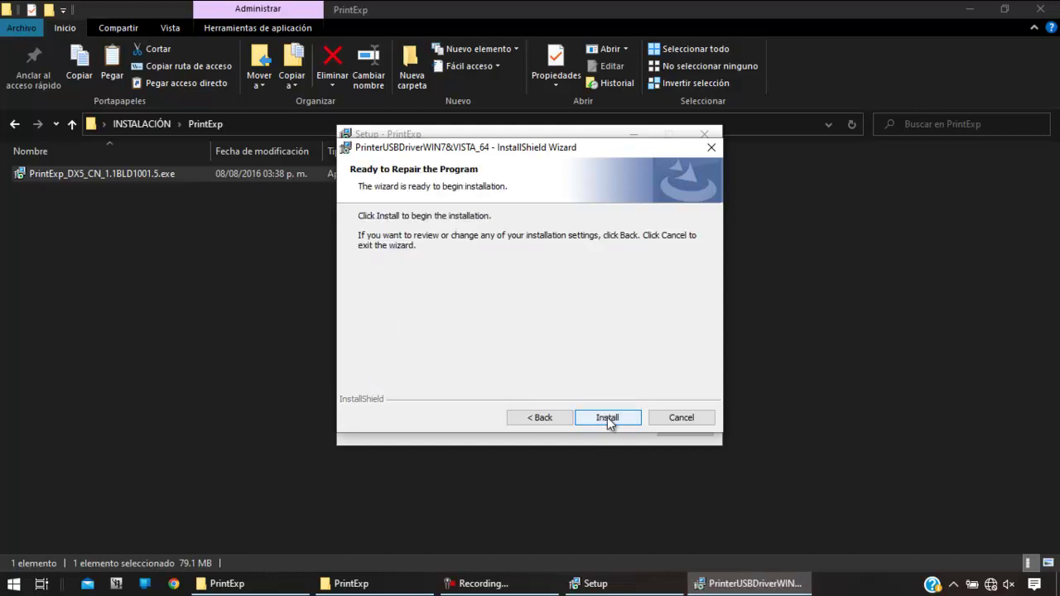
pyautogui.click(607, 417)
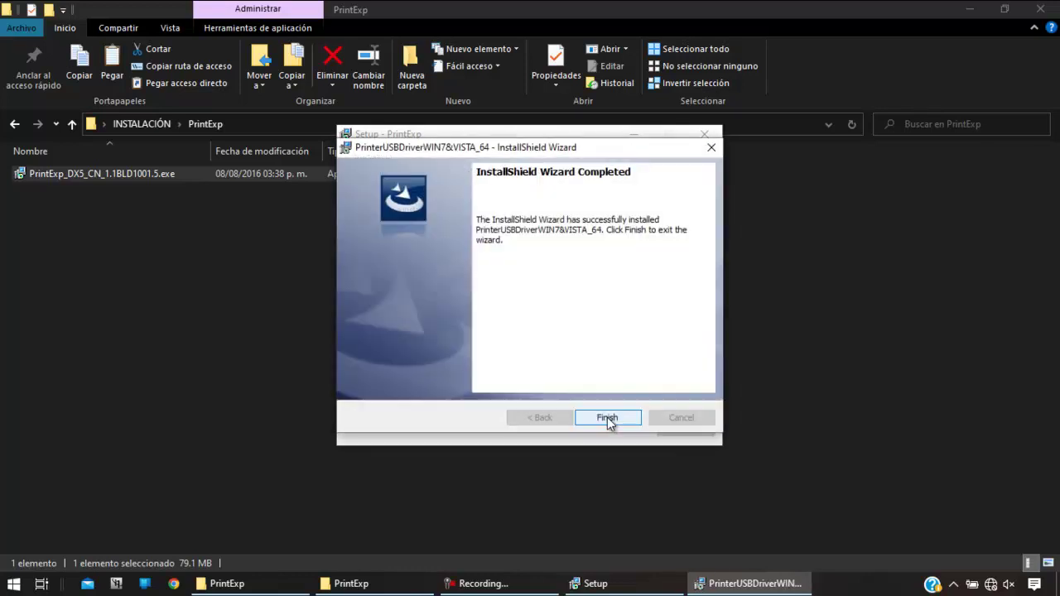
pyautogui.click(608, 420)
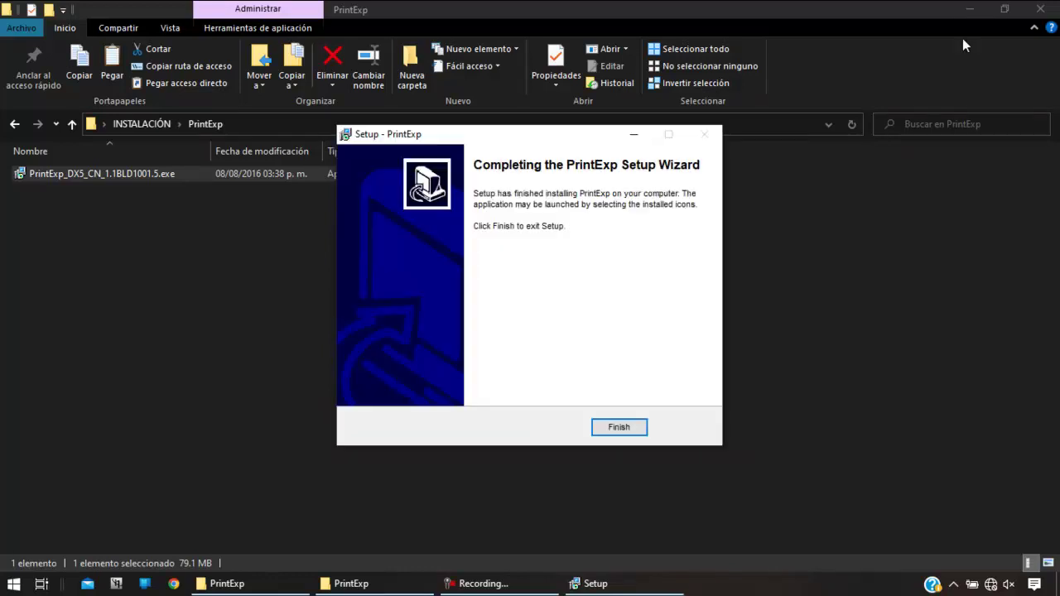
pyautogui.click(638, 430)
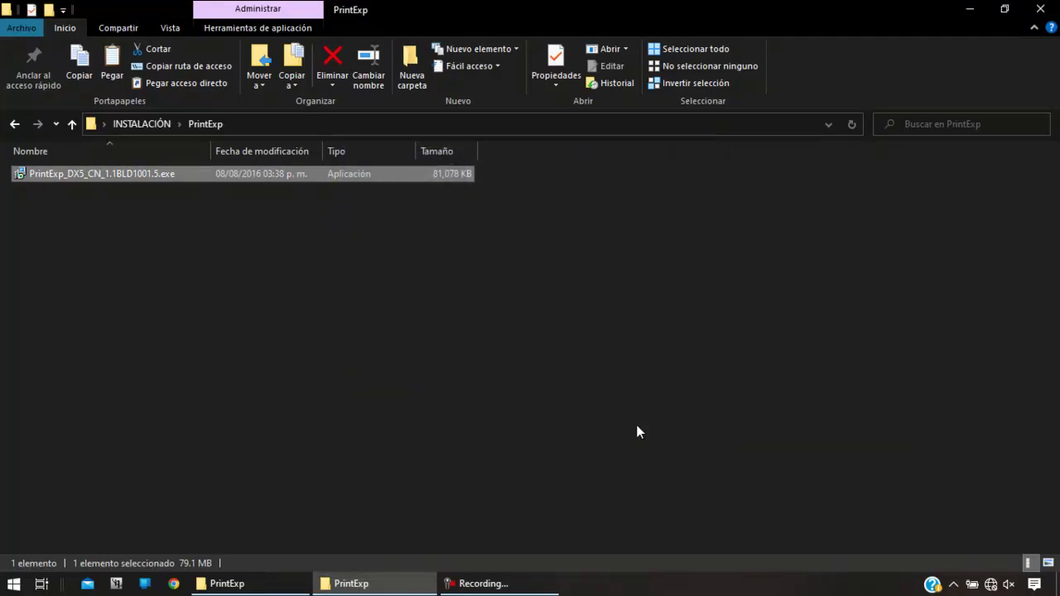
# - Copy the backed-up cfg folder from INSTALACIÓN to the clipboard and minimize the folder window
pyautogui.click(72, 124)
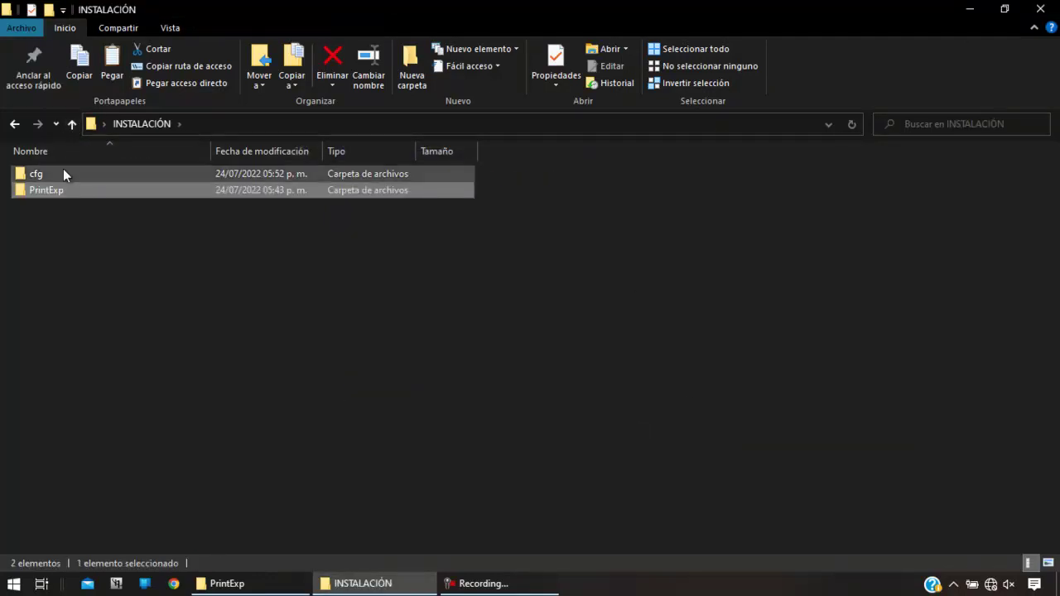
pyautogui.click(62, 171)
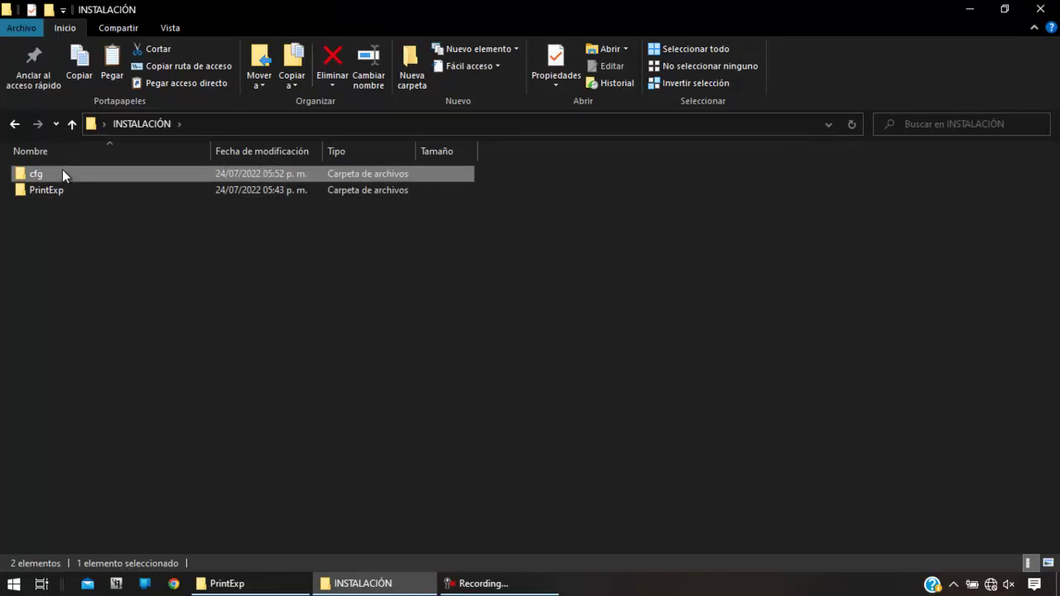
pyautogui.rightClick(62, 170)
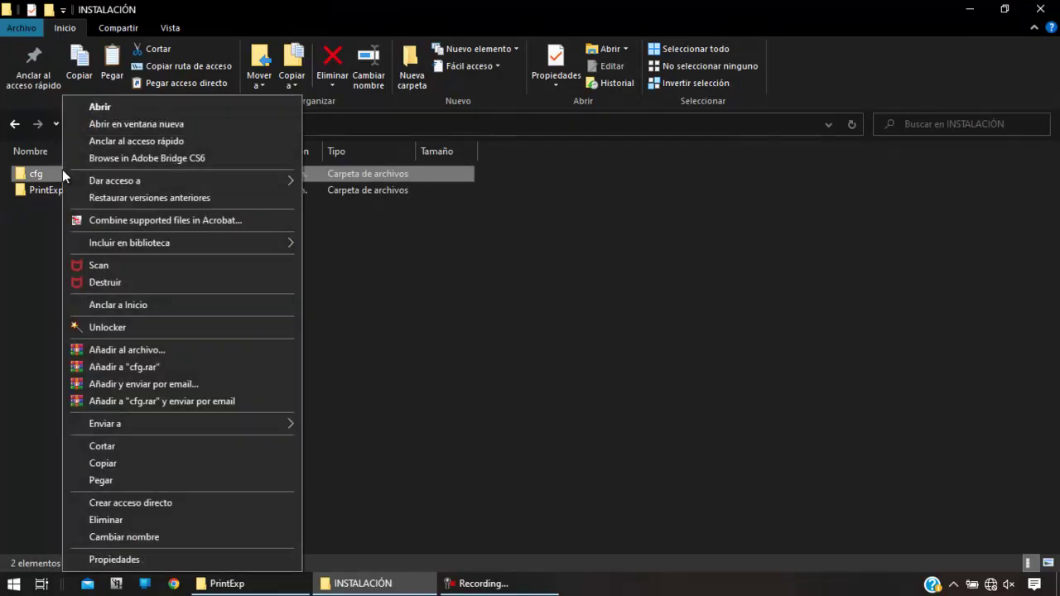
pyautogui.click(103, 463)
pyautogui.click(968, 10)
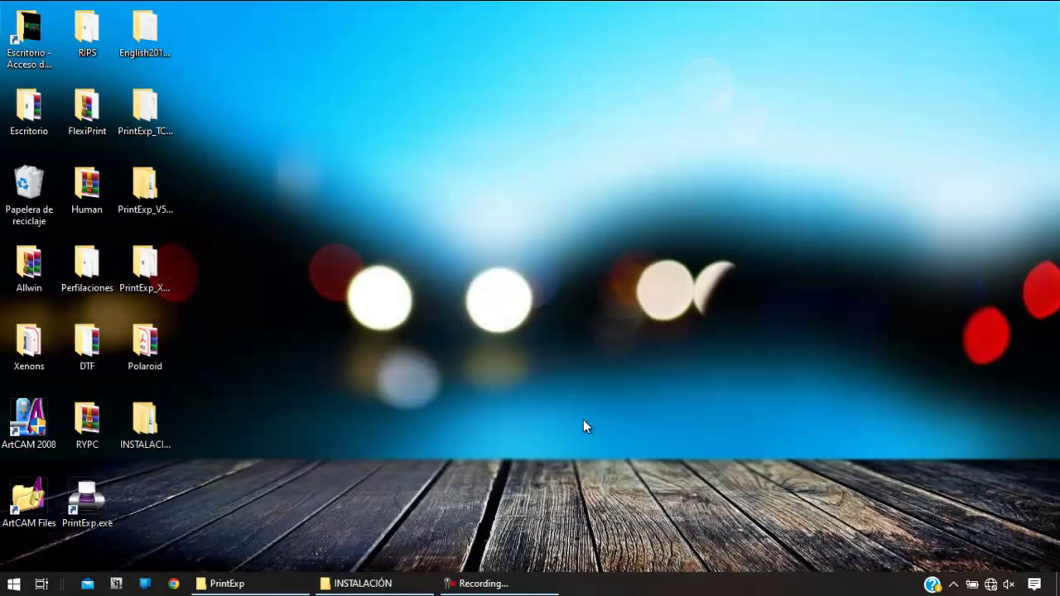
# - Open the file location of the PrintExp.exe desktop shortcut
pyautogui.doubleClick(95, 509)
pyautogui.rightClick(93, 502)
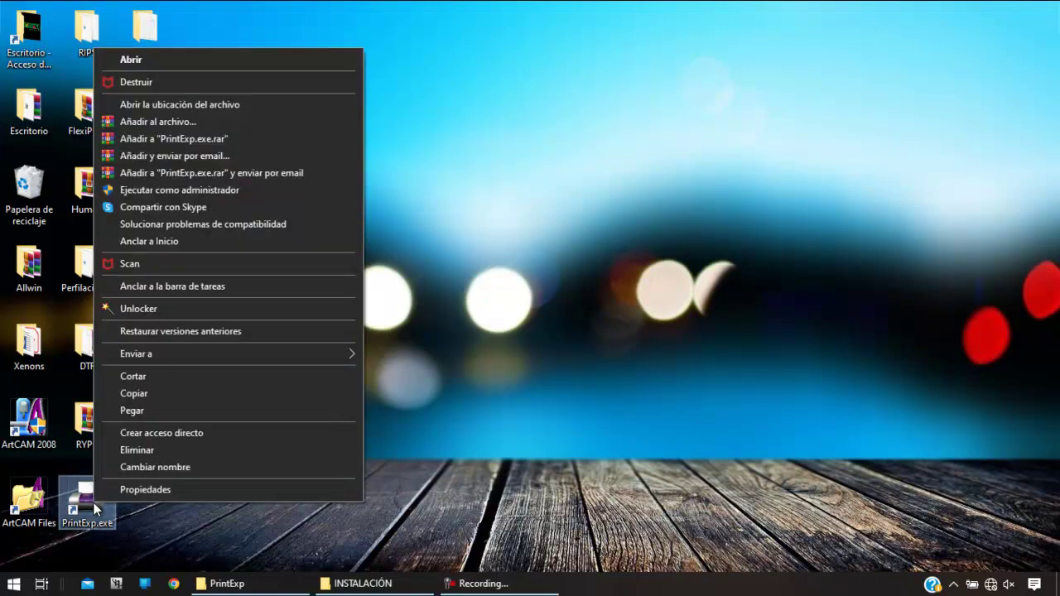
pyautogui.click(183, 104)
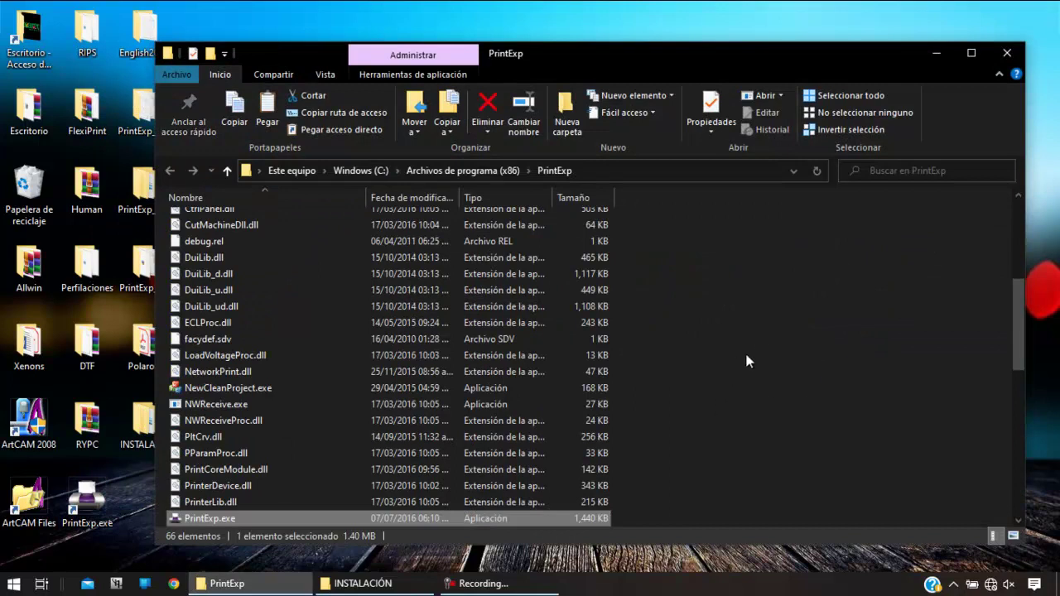
# - Paste the backed-up cfg folder into the PrintExp installation folder, replacing the files with the same names, and close the folder window
pyautogui.rightClick(757, 327)
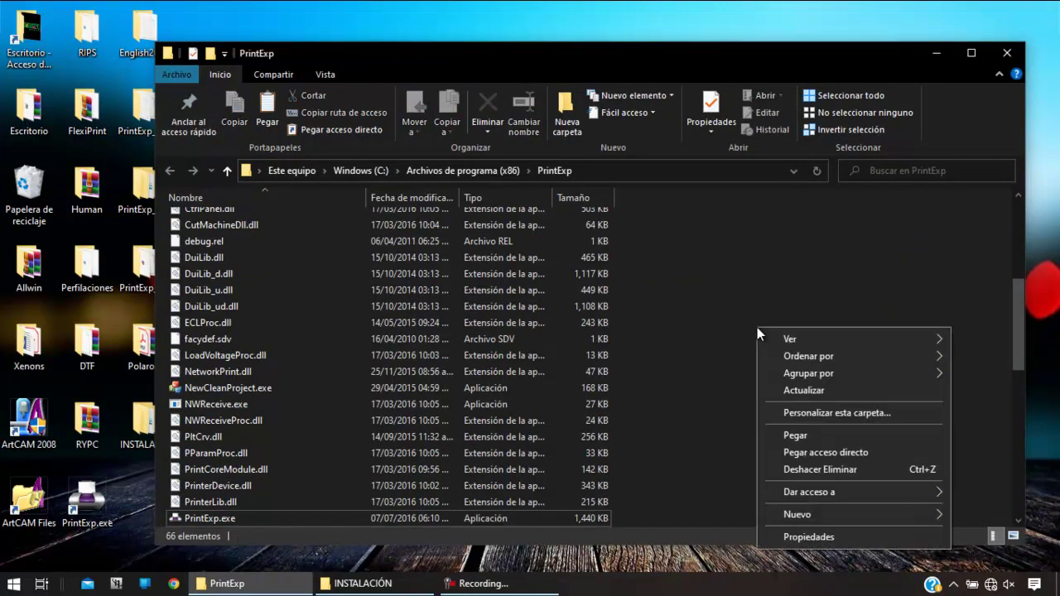
pyautogui.click(787, 437)
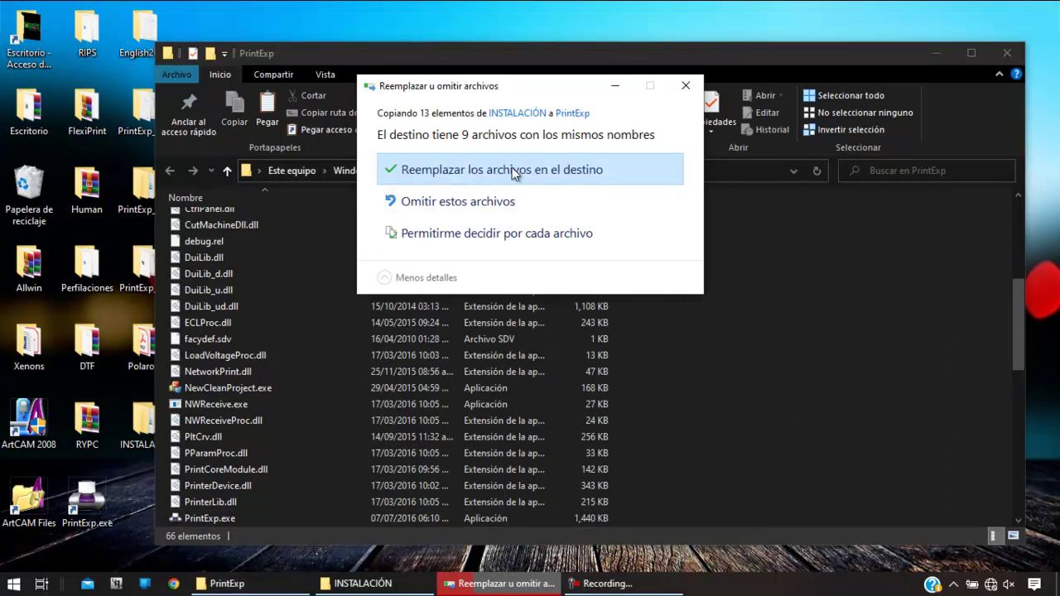
pyautogui.click(514, 170)
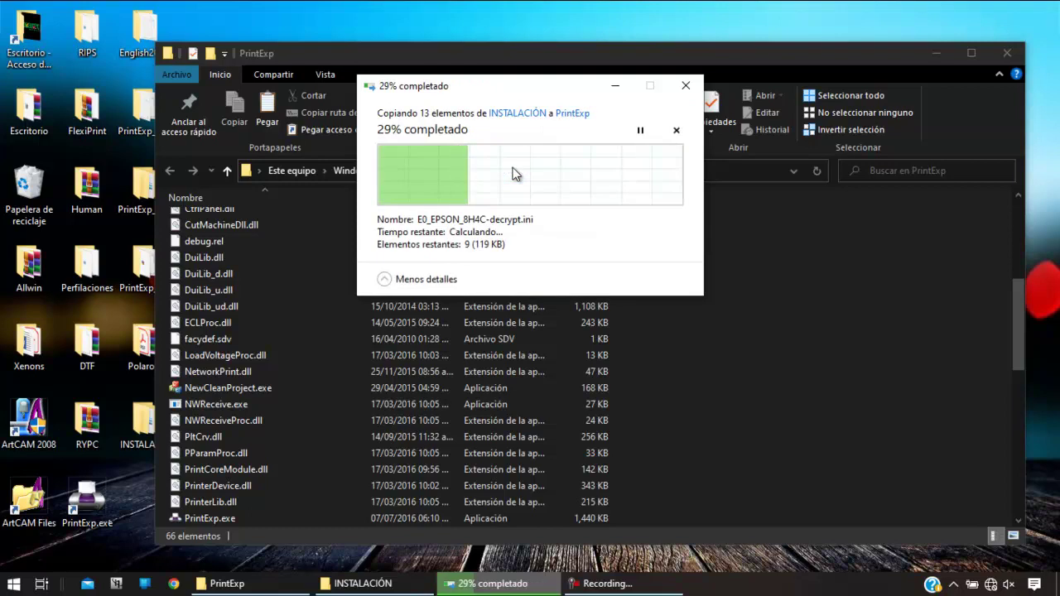
pyautogui.click(507, 229)
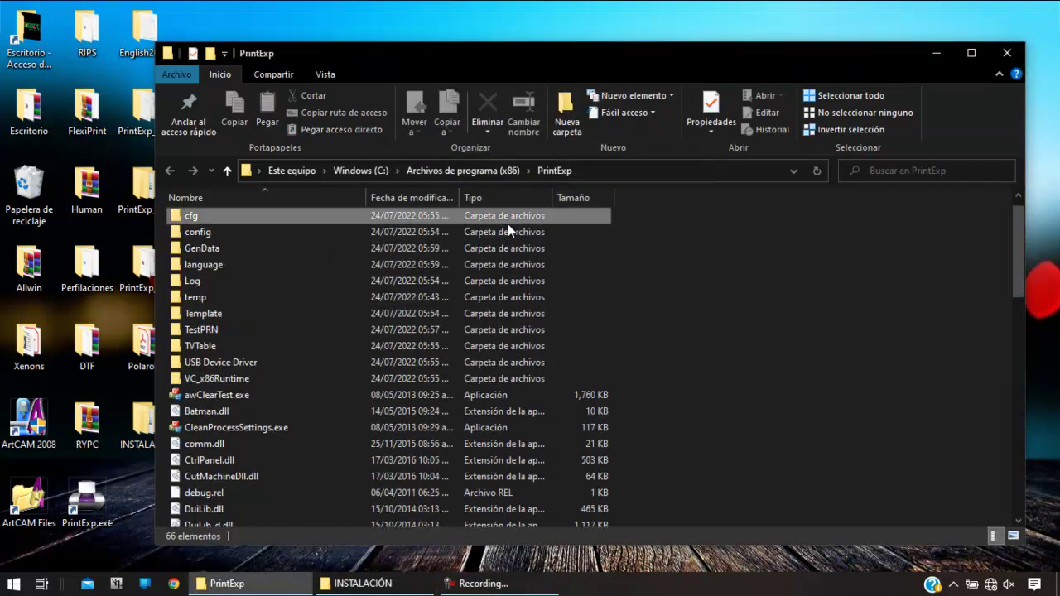
pyautogui.click(274, 218)
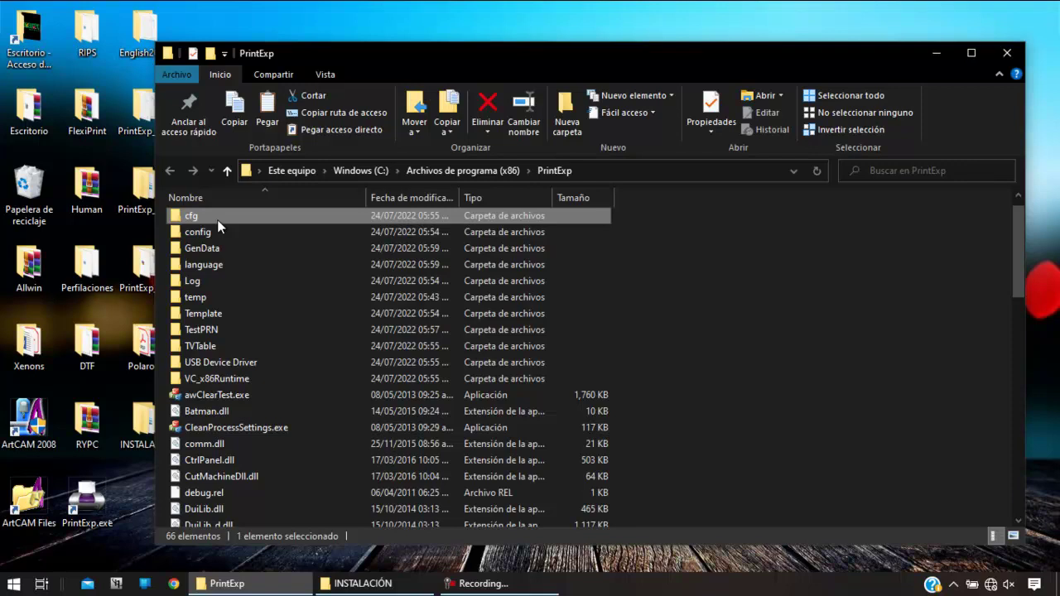
pyautogui.click(1010, 55)
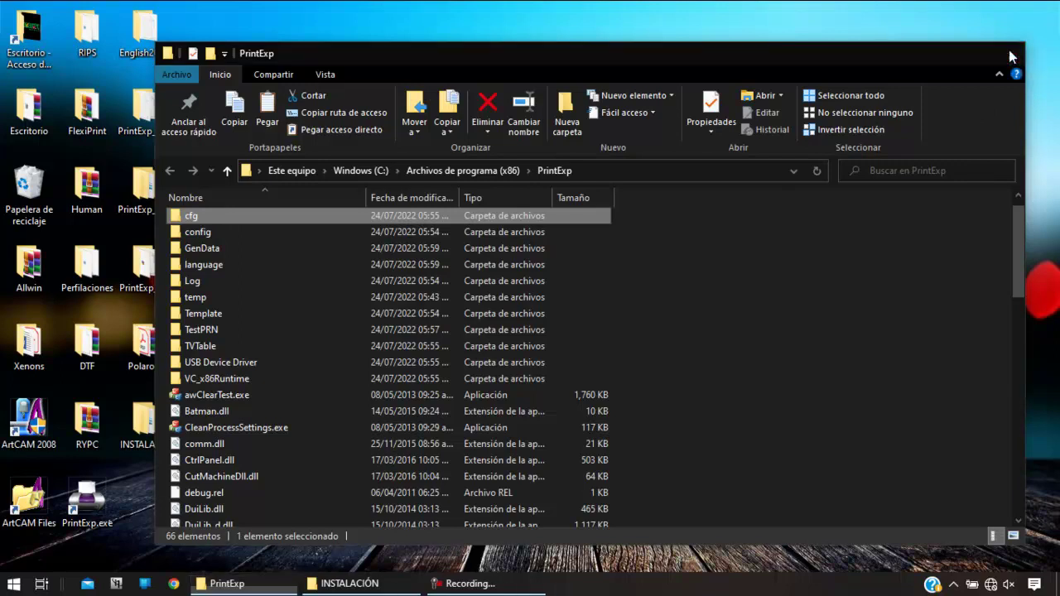